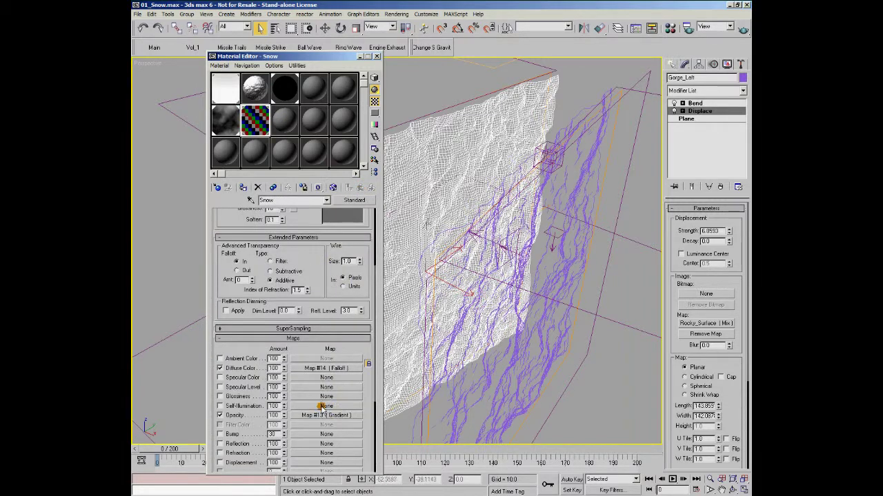
Step: Examine the radial gradient map in the Snow material's Opacity slot, including the value of its Color #3
{"action": "left_click", "coordinate": [321, 415]}
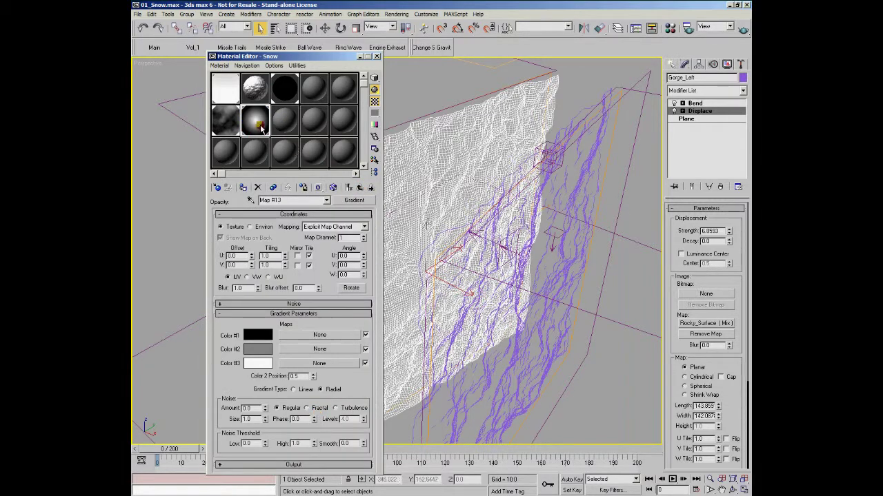
{"action": "left_click", "coordinate": [257, 363]}
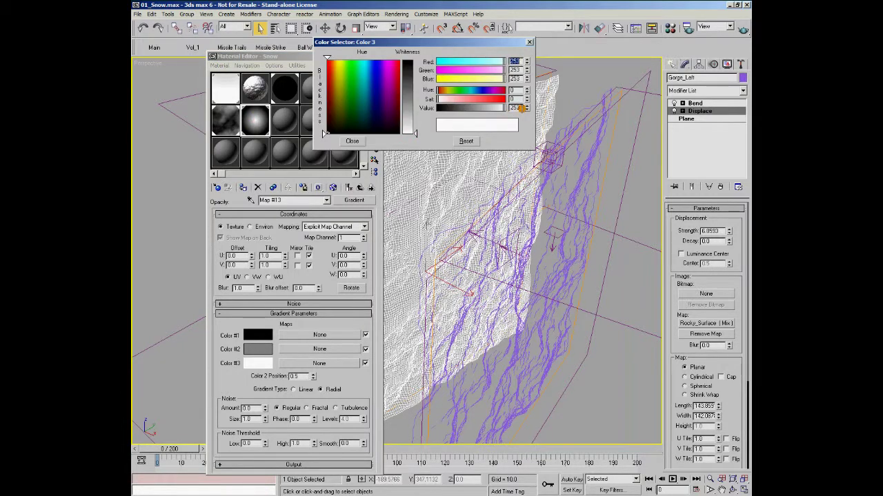
{"action": "left_click", "coordinate": [351, 141]}
{"action": "left_click", "coordinate": [353, 187]}
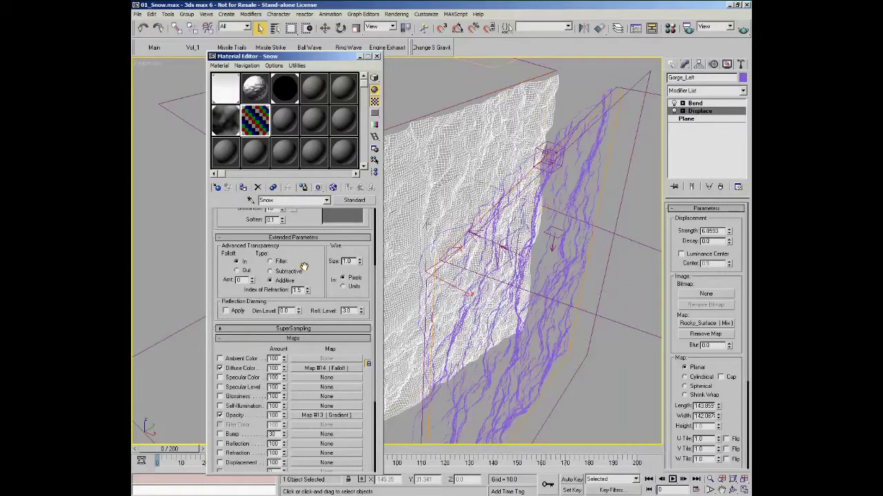
Step: Collapse the Snow material's Extended Parameters and close the Material Editor
{"action": "left_click_drag", "start_coordinate": [315, 221], "coordinate": [306, 307]}
{"action": "left_click", "coordinate": [305, 306]}
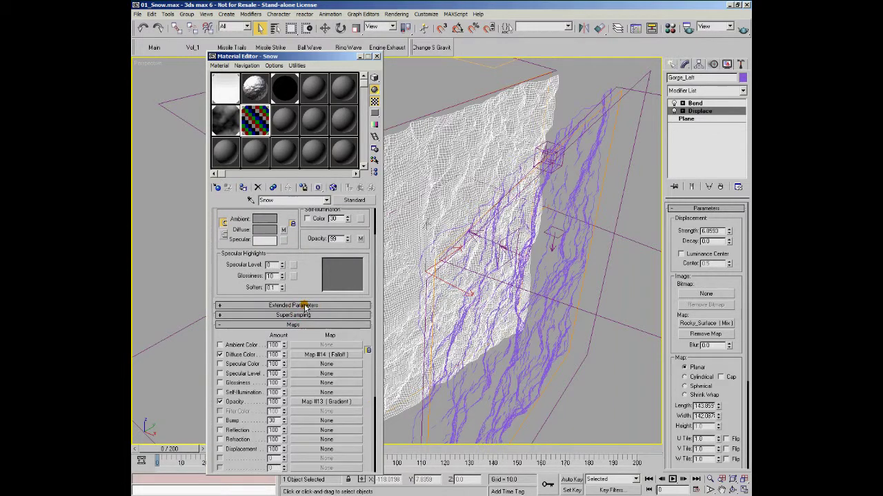
{"action": "left_click_drag", "start_coordinate": [309, 282], "coordinate": [307, 294]}
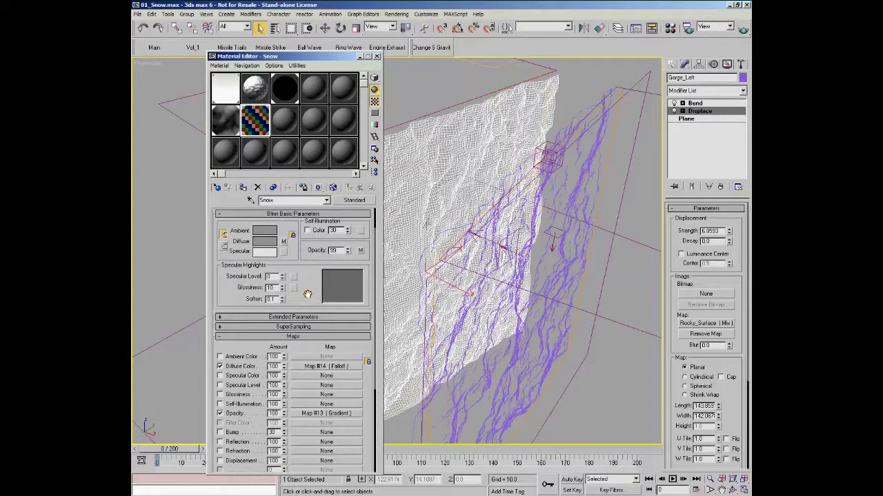
{"action": "left_click", "coordinate": [377, 56]}
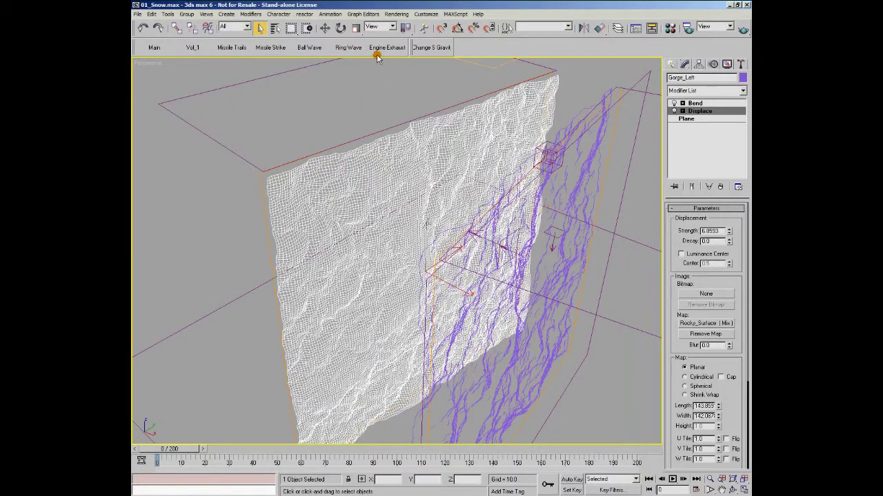
Step: Select the Bend modifier of Gorge_Left and examine the bent gorge walls from above and along the gorge
{"action": "middle_click_drag", "start_coordinate": [442, 299], "coordinate": [398, 290], "text": "alt"}
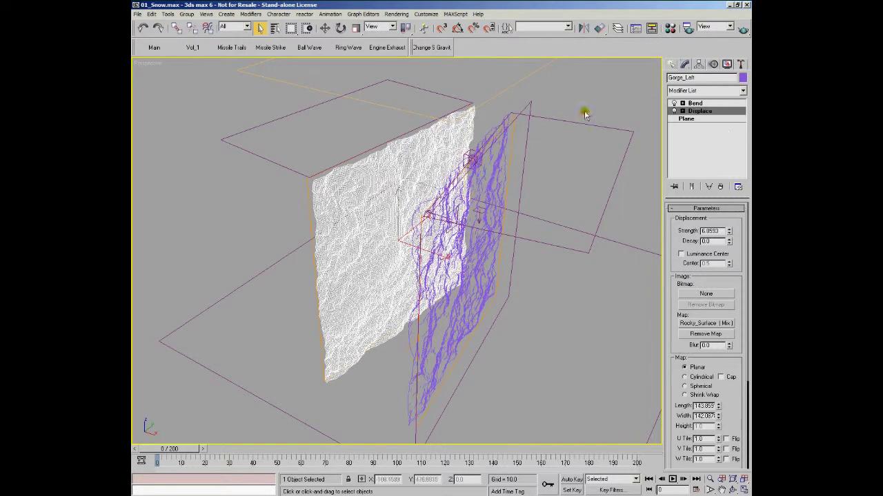
{"action": "left_click", "coordinate": [693, 103]}
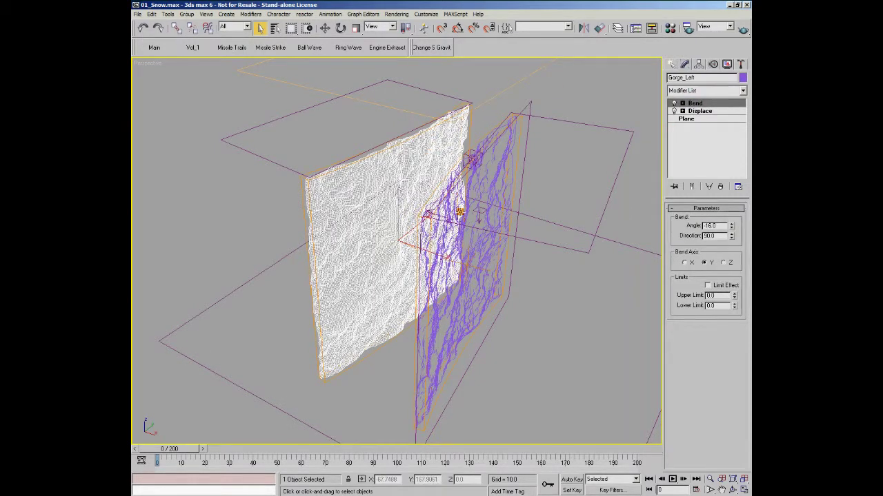
{"action": "middle_click_drag", "start_coordinate": [528, 197], "coordinate": [507, 232], "text": "alt"}
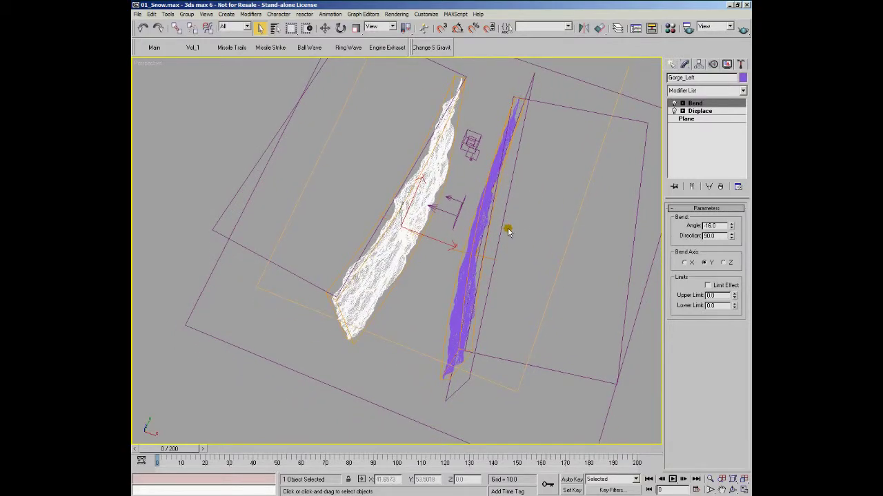
{"action": "middle_click_drag", "start_coordinate": [467, 276], "coordinate": [402, 208], "text": "alt"}
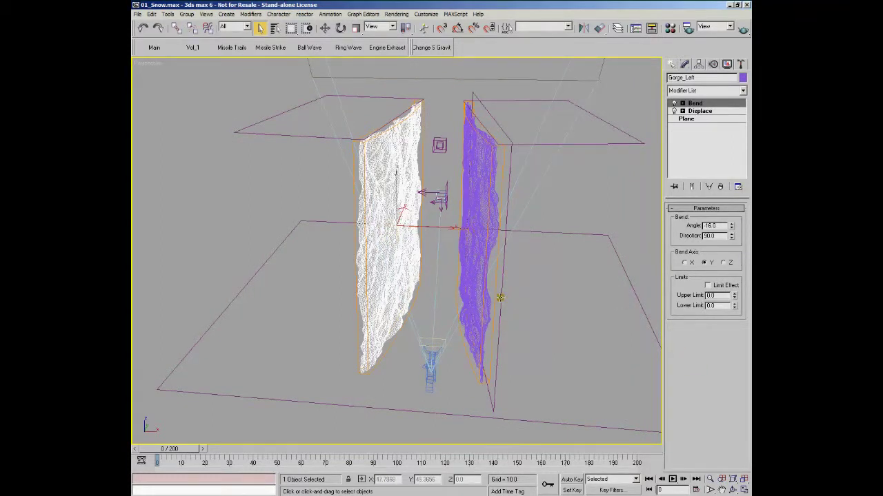
{"action": "mouse_move", "coordinate": [469, 131]}
{"action": "middle_mouse_down", "text": "alt"}
{"action": "mouse_move", "coordinate": [455, 152]}
{"action": "mouse_move", "coordinate": [460, 143]}
{"action": "middle_mouse_up", "text": "alt"}
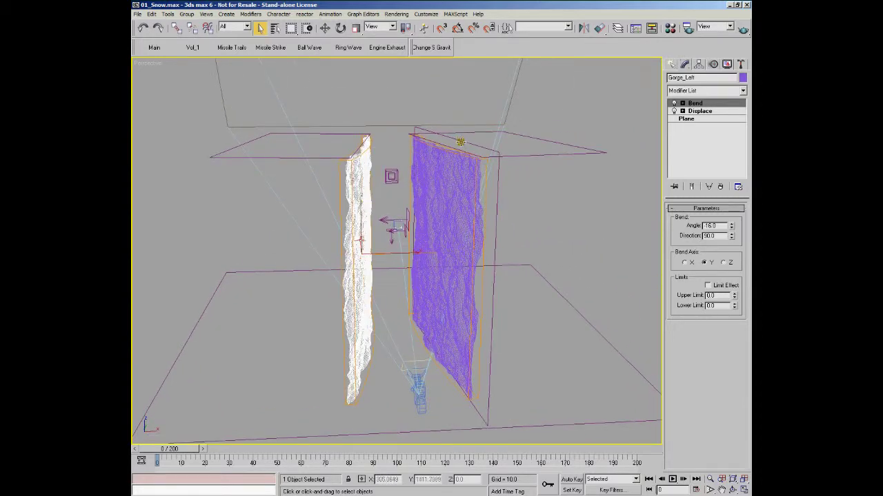
Step: Select the upright deflector behind the right gorge wall and examine its placement and parameters
{"action": "left_click", "coordinate": [460, 141]}
{"action": "middle_click_drag", "start_coordinate": [433, 245], "coordinate": [573, 191], "text": "alt"}
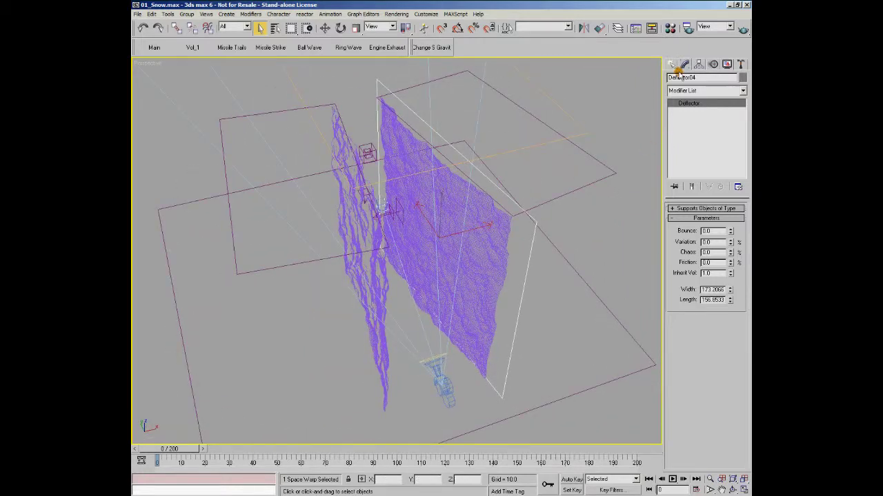
{"action": "middle_click_drag", "start_coordinate": [515, 193], "coordinate": [339, 237], "text": "alt"}
Step: Select the horizontal deflectors along the gorge walls' upper edges and examine how they meet the walls
{"action": "left_click", "coordinate": [492, 222]}
{"action": "left_click", "coordinate": [339, 205]}
{"action": "middle_click_drag", "start_coordinate": [419, 211], "coordinate": [459, 241], "text": "alt"}
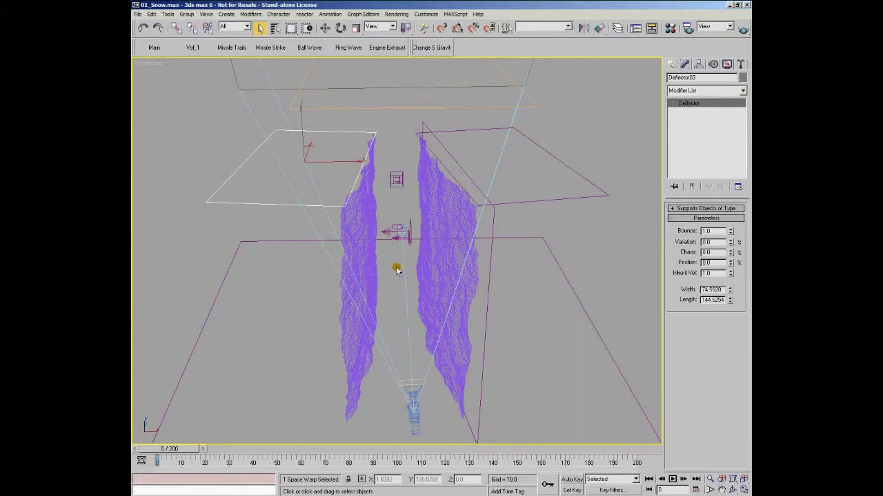
{"action": "middle_click_drag", "start_coordinate": [372, 246], "coordinate": [360, 230], "text": "alt"}
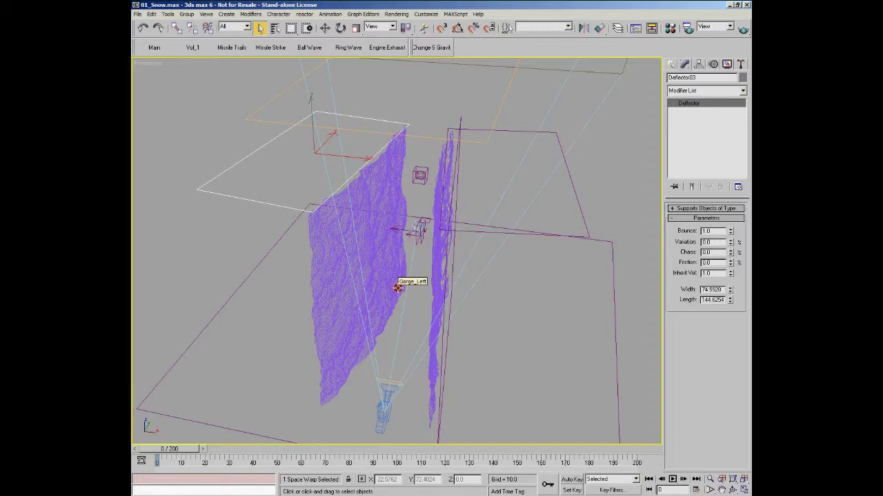
{"action": "middle_click_drag", "start_coordinate": [419, 299], "coordinate": [424, 207], "text": "alt"}
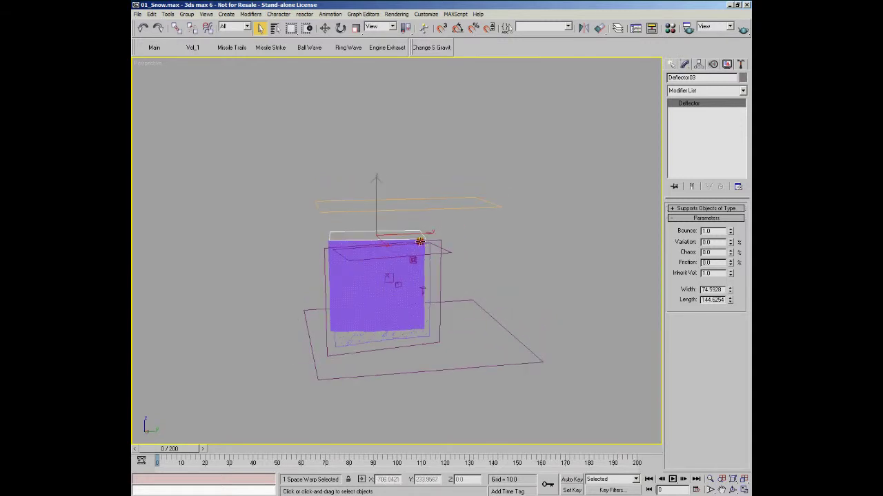
Step: Select the Snow_Small particle source above the gorge and examine its emitter's extent relative to the walls
{"action": "scroll", "coordinate": [448, 170], "scroll_direction": "up", "scroll_amount": 3}
{"action": "left_click", "coordinate": [513, 215]}
{"action": "left_click", "coordinate": [414, 186]}
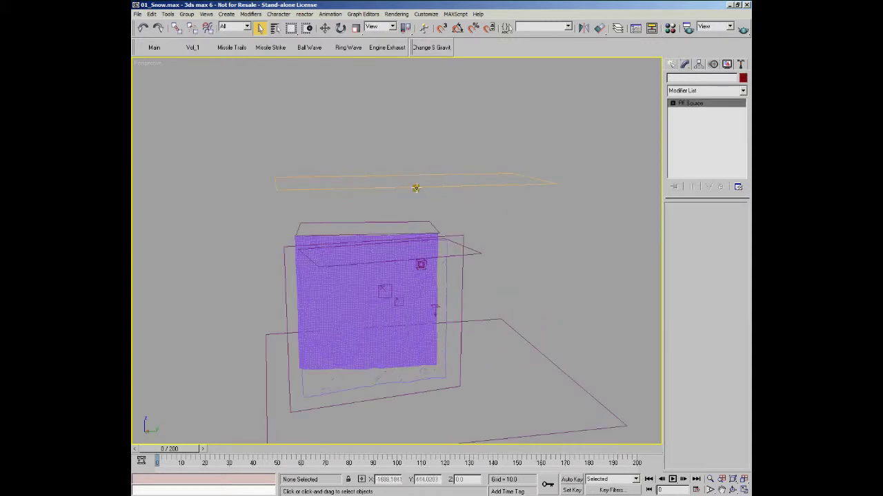
{"action": "middle_click_drag", "start_coordinate": [481, 205], "coordinate": [430, 281], "text": "alt"}
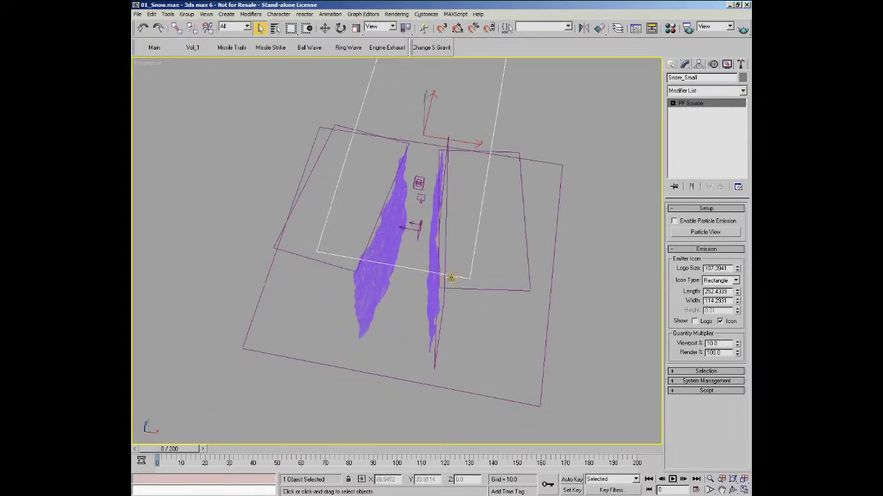
Step: Select the large ground deflector beneath the gorge and examine its position from the front and side
{"action": "left_click", "coordinate": [549, 291]}
{"action": "middle_click_drag", "start_coordinate": [550, 292], "coordinate": [508, 234], "text": "alt"}
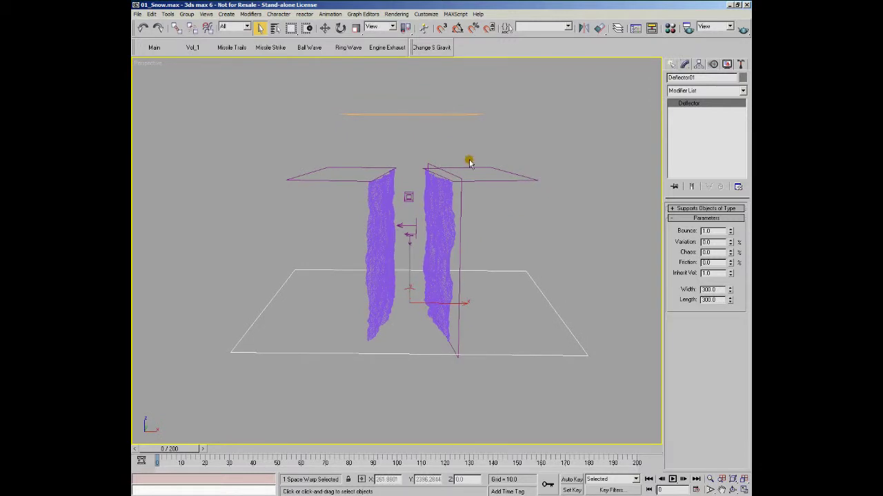
{"action": "middle_click_drag", "start_coordinate": [522, 244], "coordinate": [446, 268], "text": "alt"}
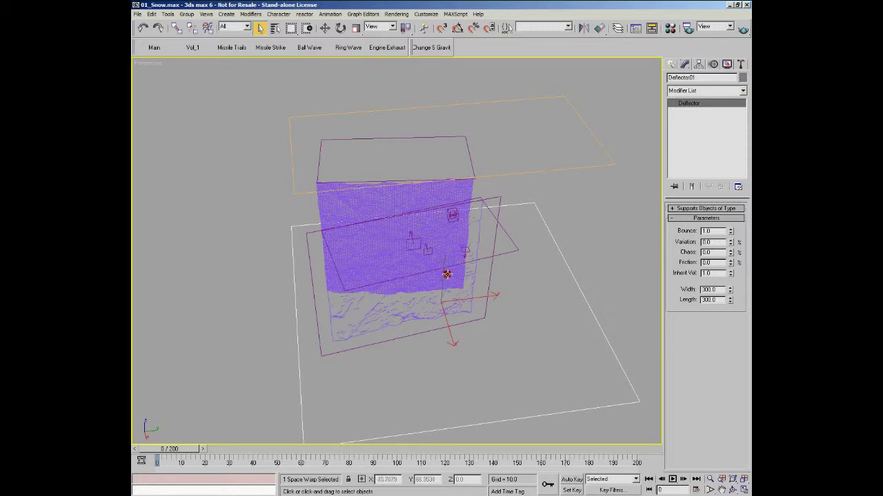
{"action": "middle_click_drag", "start_coordinate": [384, 282], "coordinate": [429, 276], "text": "alt"}
Step: Select the Wind_LARGE space warp and inspect its strength, turbulence and frequency
{"action": "left_click", "coordinate": [428, 276]}
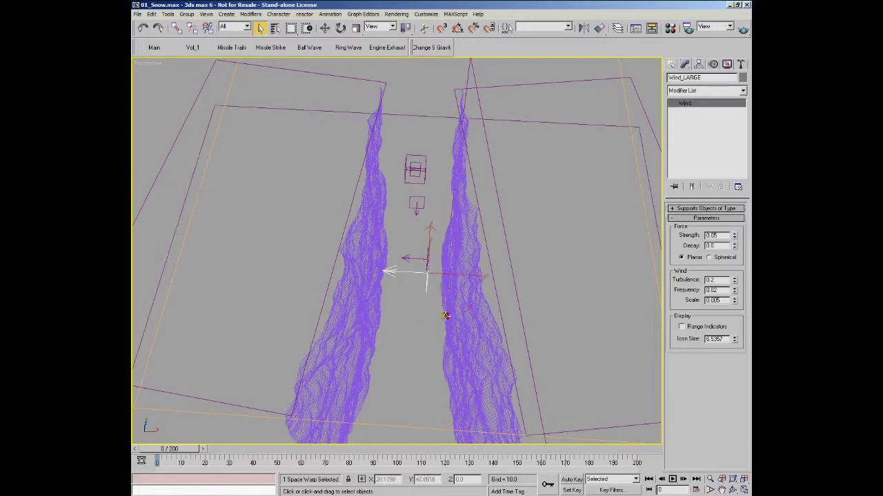
{"action": "double_click", "coordinate": [709, 235]}
{"action": "double_click", "coordinate": [707, 279]}
{"action": "double_click", "coordinate": [706, 290]}
Step: Select the Wind_SMALL space warp and inspect its wind strength
{"action": "left_click", "coordinate": [417, 257]}
{"action": "middle_click_drag", "start_coordinate": [418, 257], "coordinate": [510, 255], "text": "alt"}
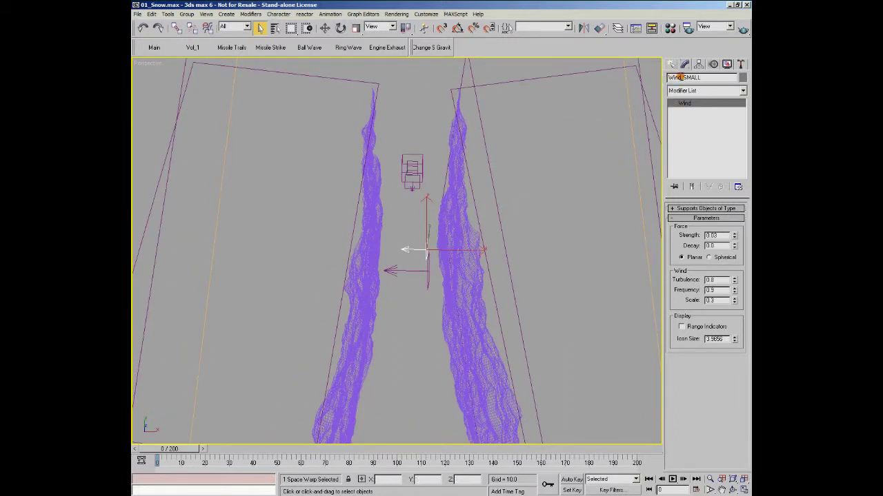
{"action": "double_click", "coordinate": [711, 235]}
{"action": "left_click_drag", "start_coordinate": [166, 449], "coordinate": [170, 431]}
Step: Examine the remaining space warps between the gorge walls, including the Time On and Time Off of Drag01
{"action": "left_click", "coordinate": [416, 185]}
{"action": "mouse_move", "coordinate": [446, 240]}
{"action": "middle_mouse_down", "text": "alt"}
{"action": "mouse_move", "coordinate": [449, 191]}
{"action": "mouse_move", "coordinate": [380, 191]}
{"action": "mouse_move", "coordinate": [412, 180]}
{"action": "mouse_move", "coordinate": [430, 197]}
{"action": "mouse_move", "coordinate": [450, 189]}
{"action": "mouse_move", "coordinate": [433, 223]}
{"action": "mouse_move", "coordinate": [437, 241]}
{"action": "mouse_move", "coordinate": [427, 193]}
{"action": "mouse_move", "coordinate": [442, 249]}
{"action": "middle_mouse_up", "text": "alt"}
{"action": "left_click", "coordinate": [431, 168]}
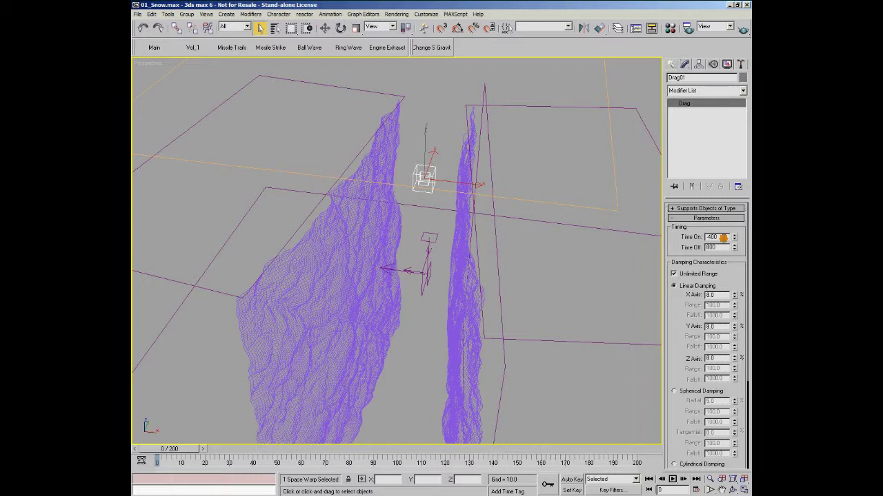
{"action": "mouse_move", "coordinate": [172, 452]}
{"action": "left_mouse_down"}
{"action": "mouse_move", "coordinate": [625, 460]}
{"action": "mouse_move", "coordinate": [179, 475]}
{"action": "mouse_move", "coordinate": [200, 455]}
{"action": "mouse_move", "coordinate": [285, 434]}
{"action": "mouse_move", "coordinate": [173, 421]}
{"action": "left_mouse_up"}
{"action": "double_click", "coordinate": [717, 248]}
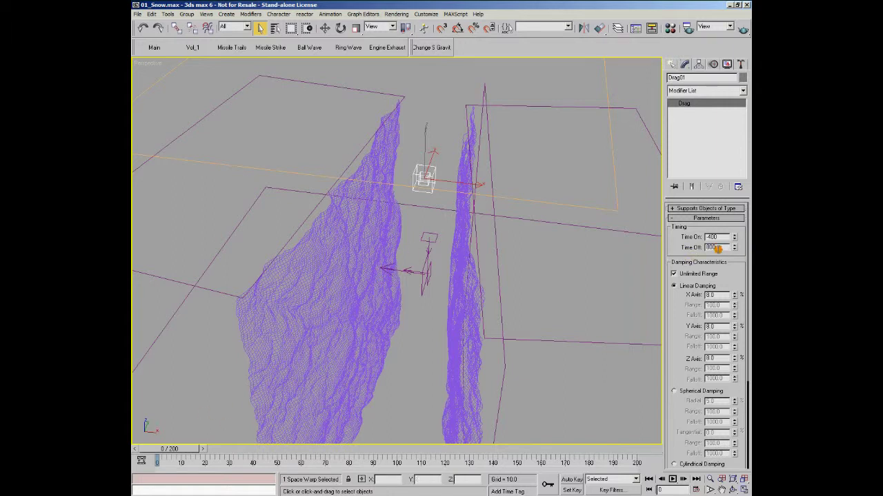